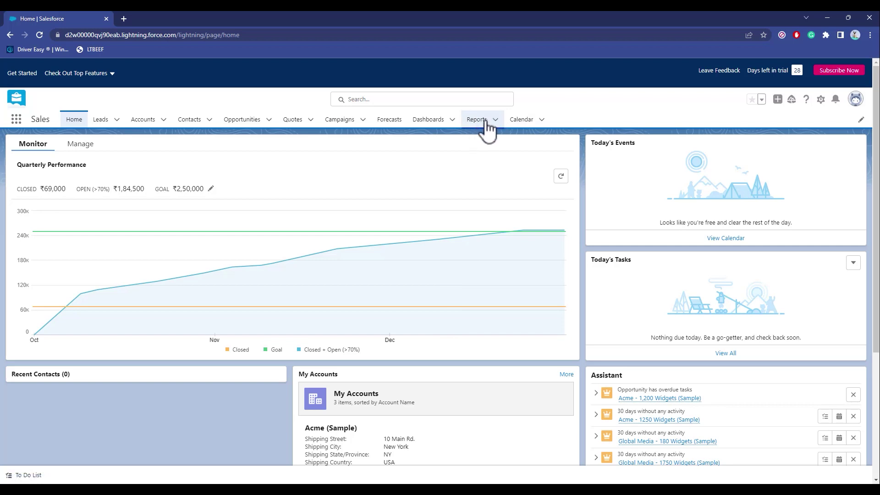
Find 'repo' in the App Launcher and go to Reports
click(17, 120)
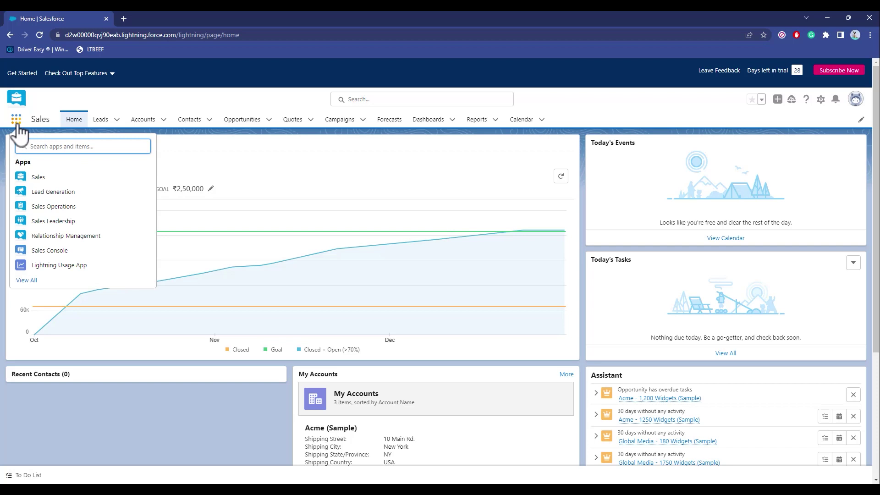
text(repo)
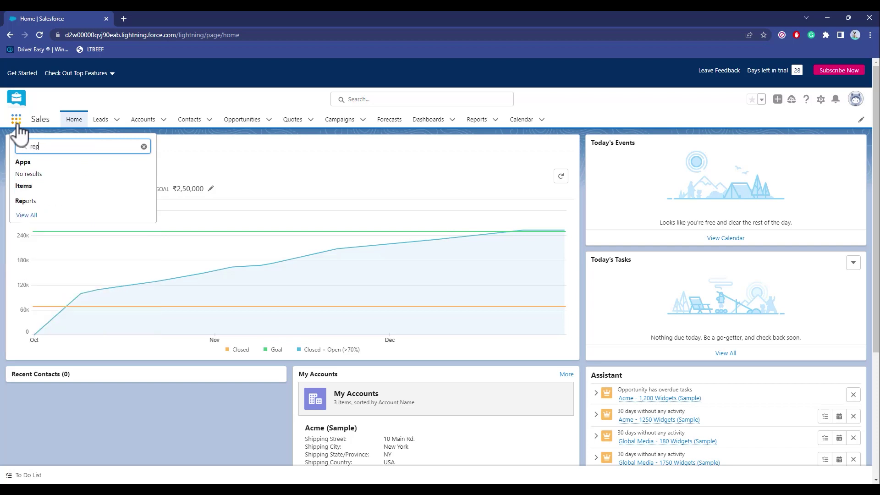
click(28, 200)
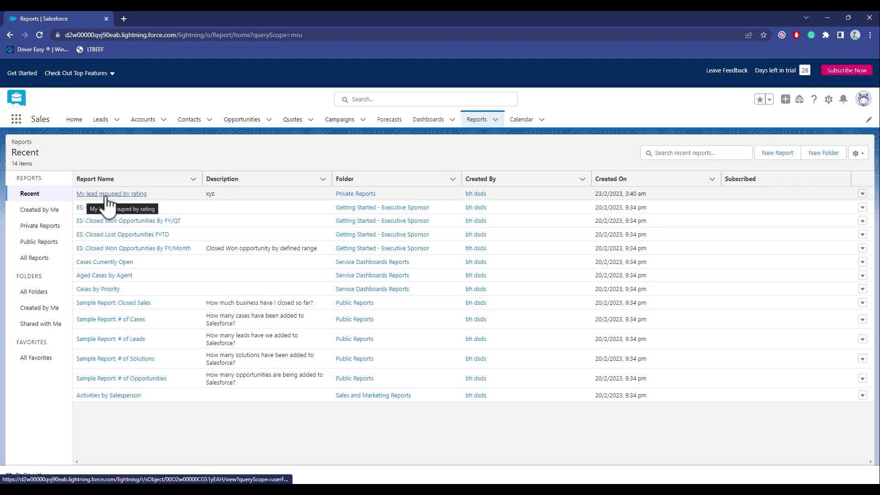
Open the 'My lead grouped by rating' report to see its Hot, Warm and Cold leads
click(117, 194)
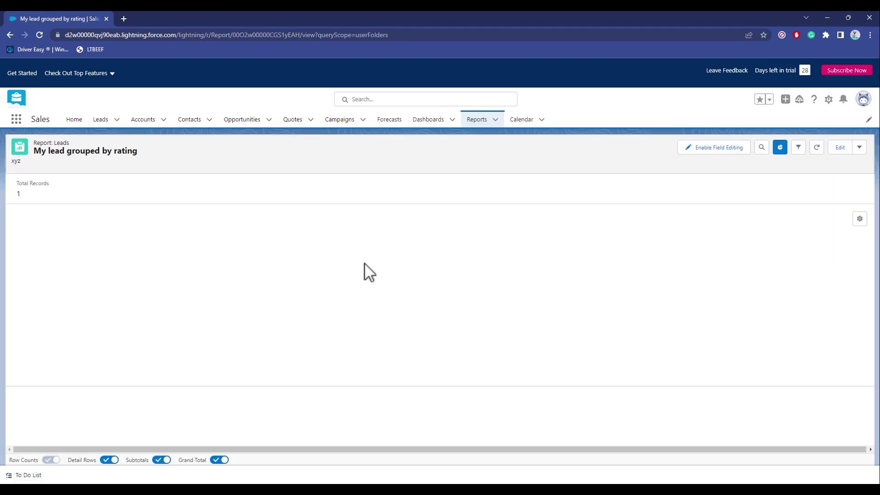
scroll(29, 337, down, 2)
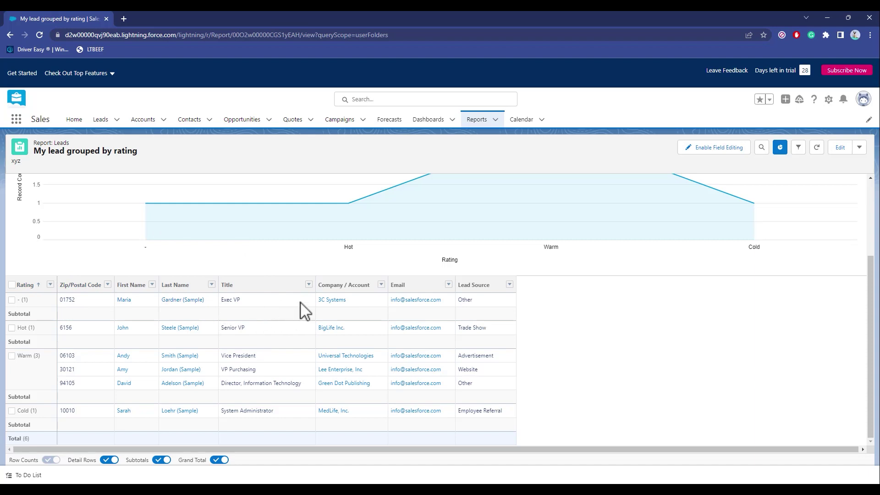
Export the report as Details Only in Comma Delimited .csv format
click(860, 147)
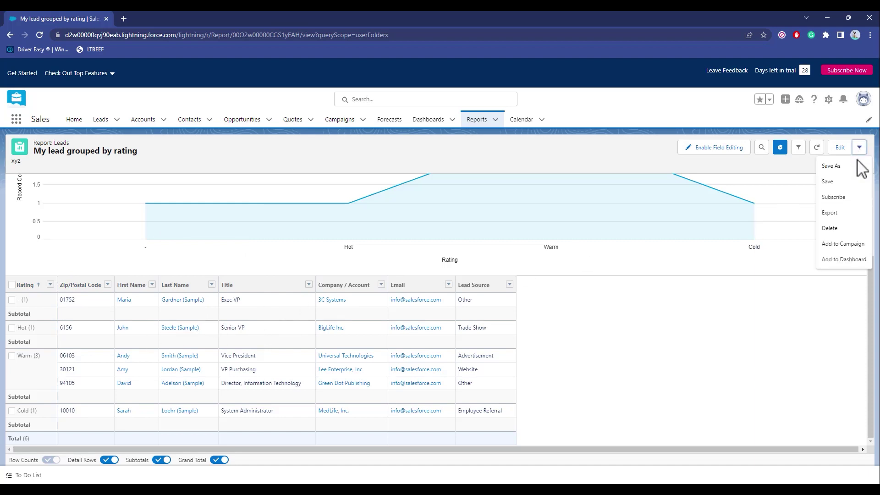
click(830, 213)
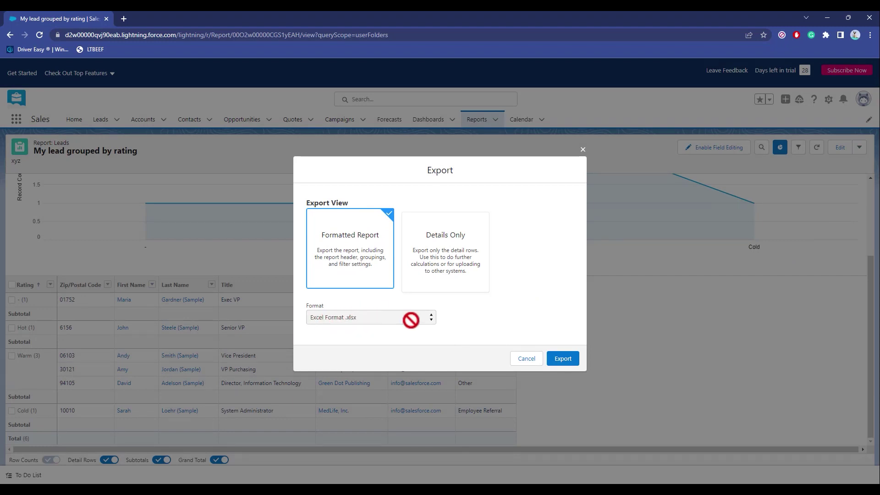
click(466, 247)
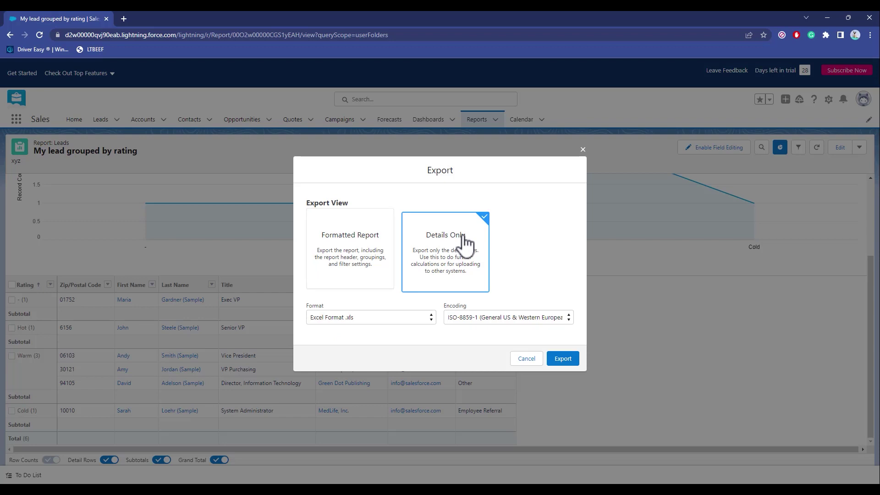
click(354, 317)
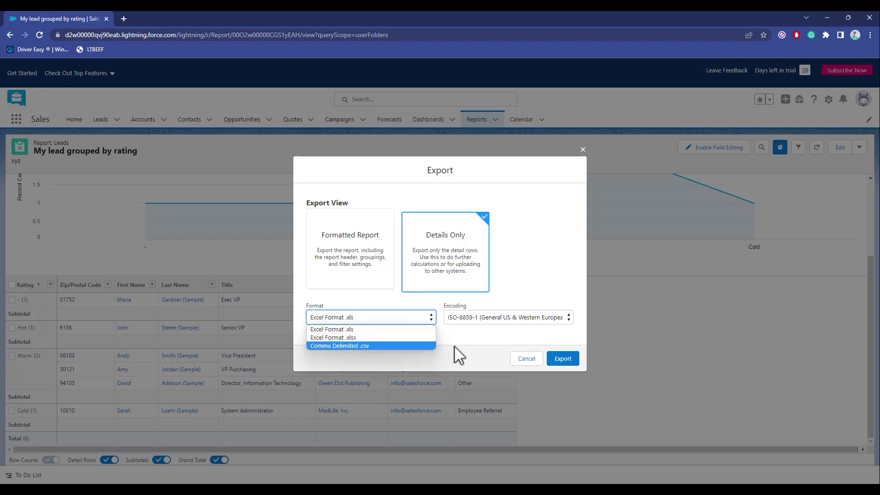
click(370, 347)
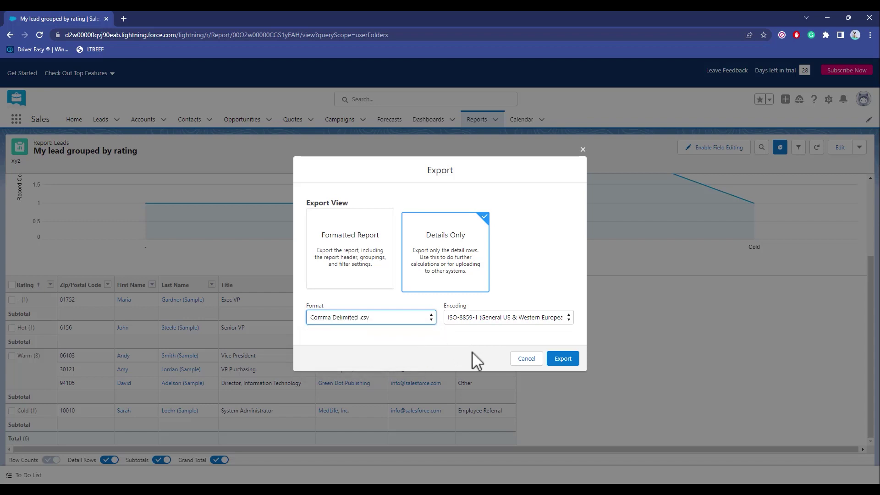
click(564, 359)
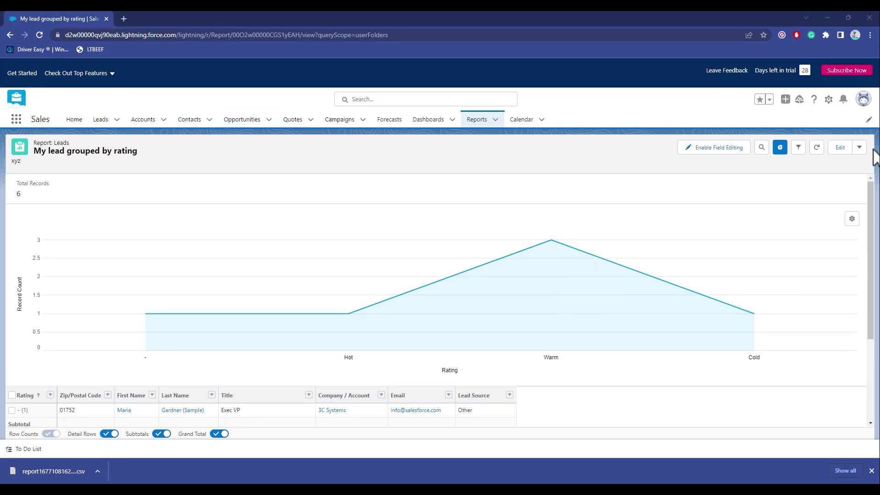
Export the report again as a Formatted Report in Excel .xlsx format
click(860, 148)
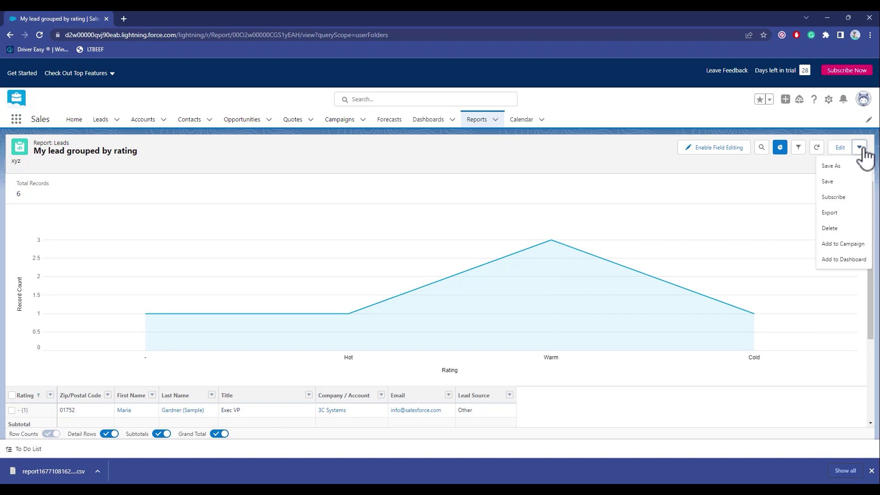
click(832, 219)
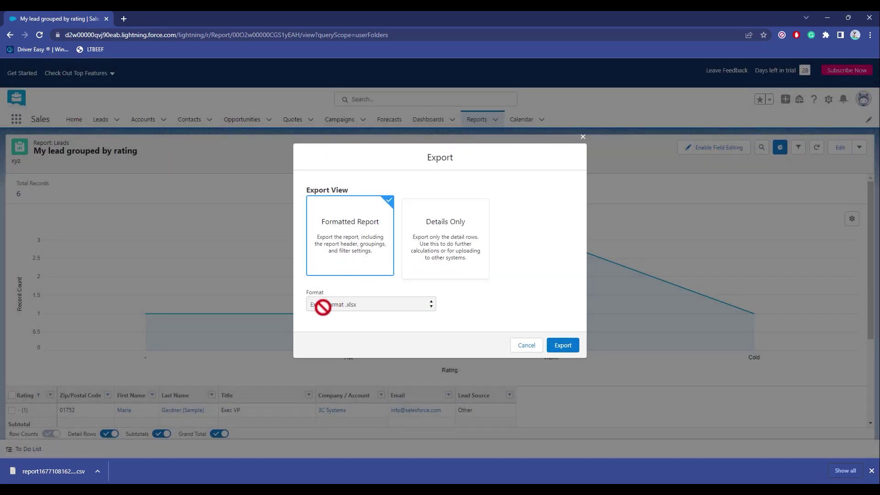
click(563, 345)
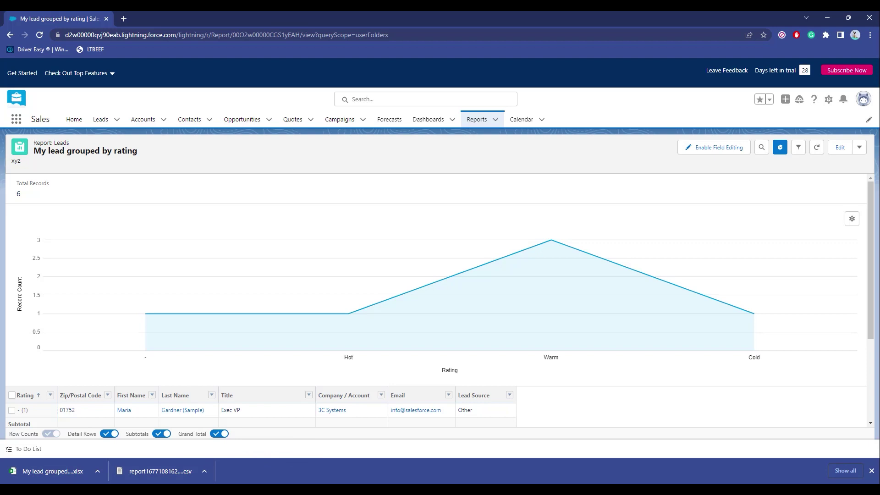
Show the desktop and open the 'My lead grouped by rating' .xlsx file in Excel
key(super+d)
drag(114, 220, 60, 78)
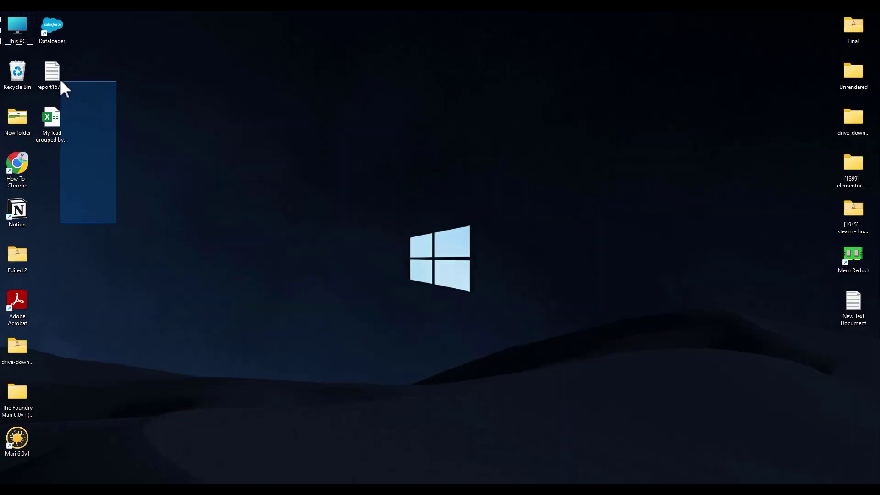
click(152, 204)
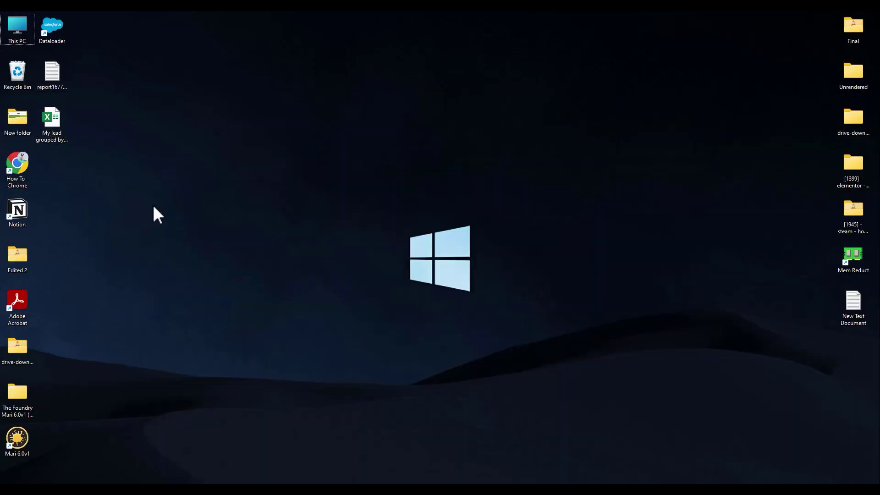
double_click(61, 127)
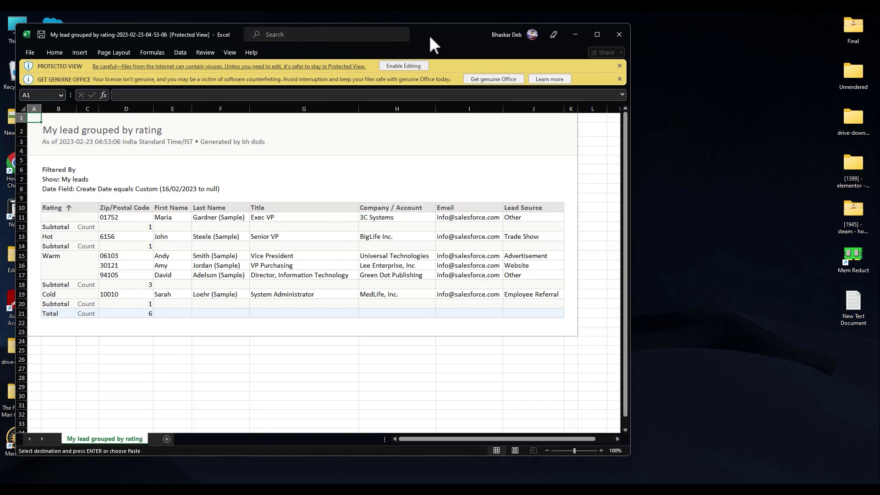
Drag the Excel window toward the screen centre to show the full report
drag(426, 35, 513, 29)
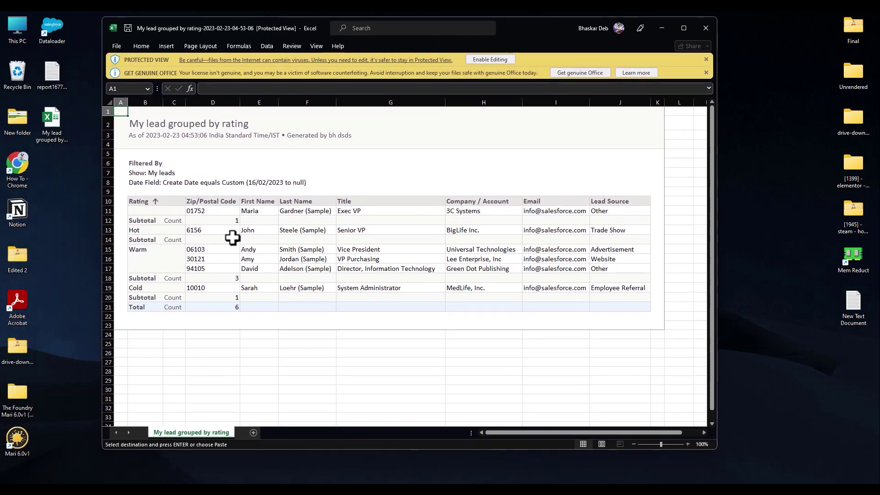